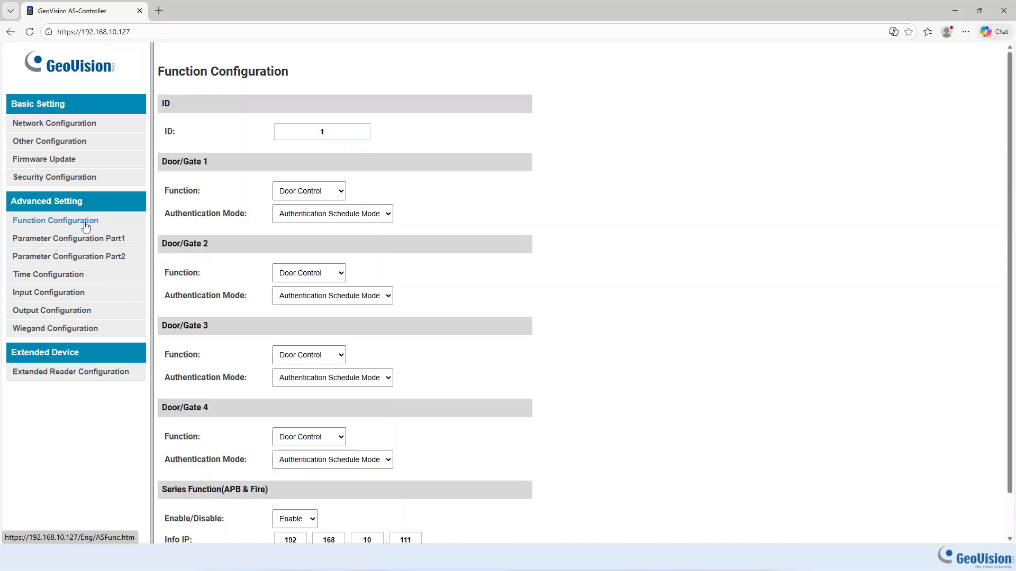
scroll(453, 501, "down", 1)
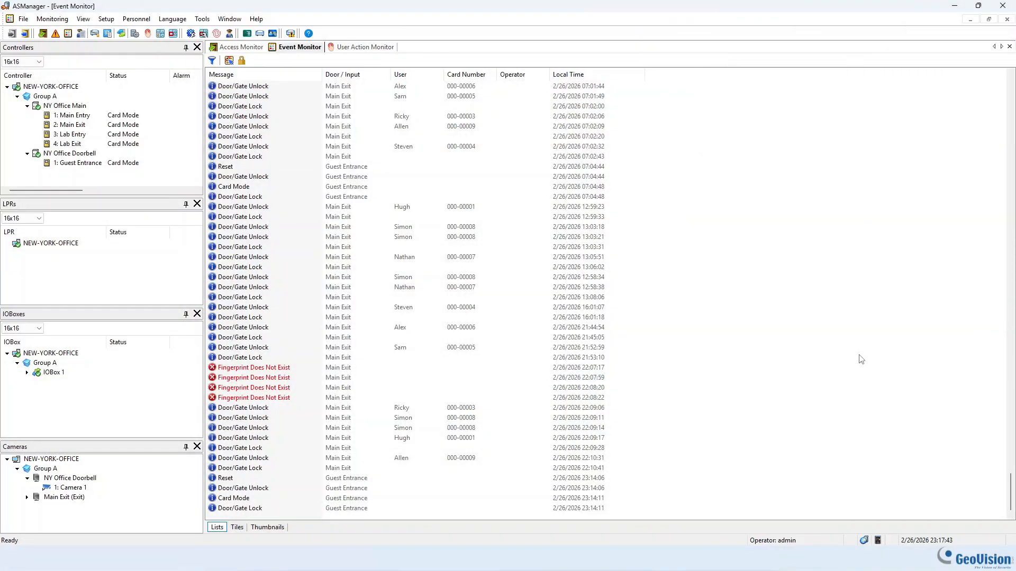
In the NY Office Main controller's Door 1 settings, set the fire action to Unlock Door and enable the Fire Alarm event.
left_click(87, 107)
right_click(87, 108)
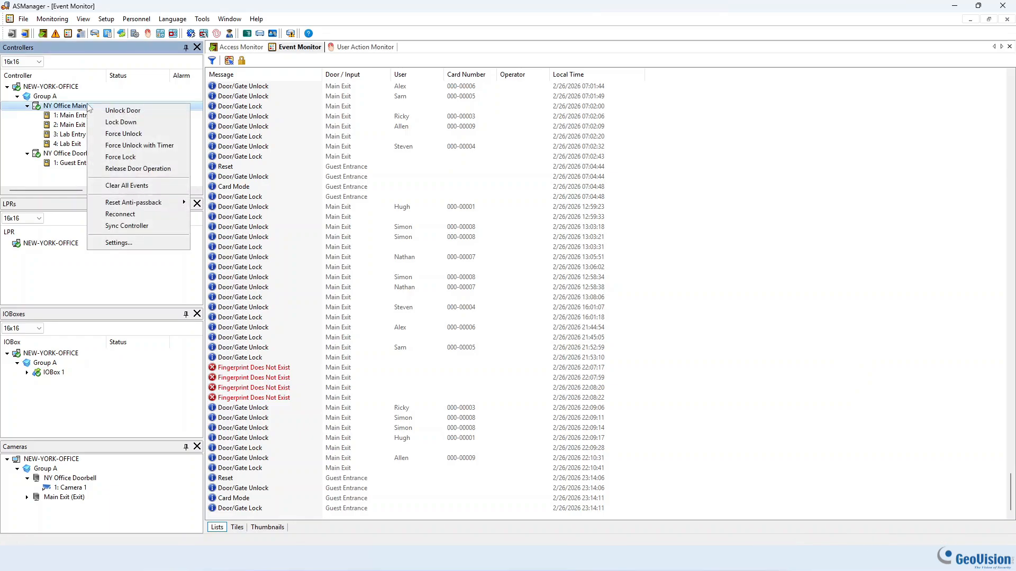
left_click(147, 242)
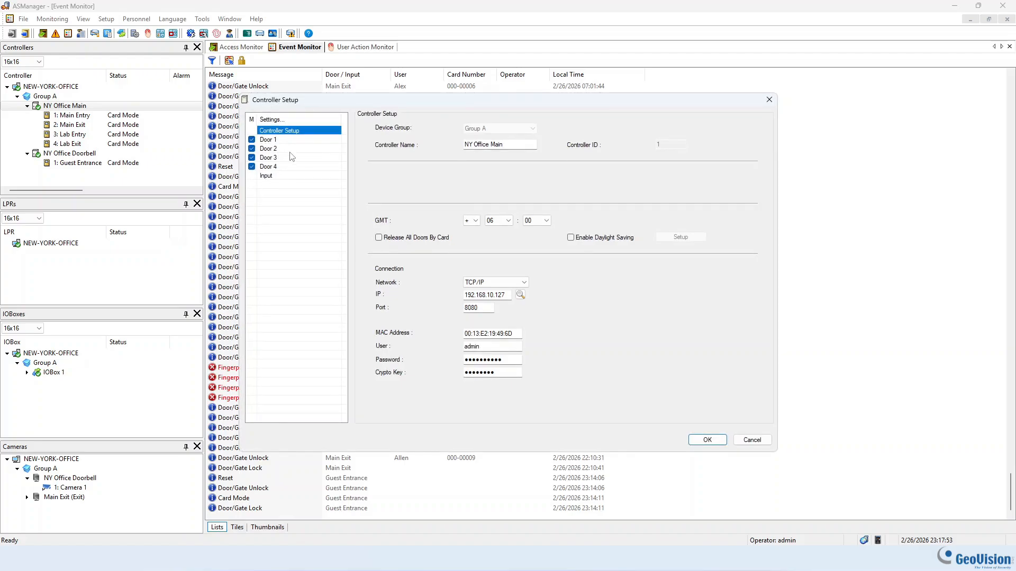
left_click(298, 141)
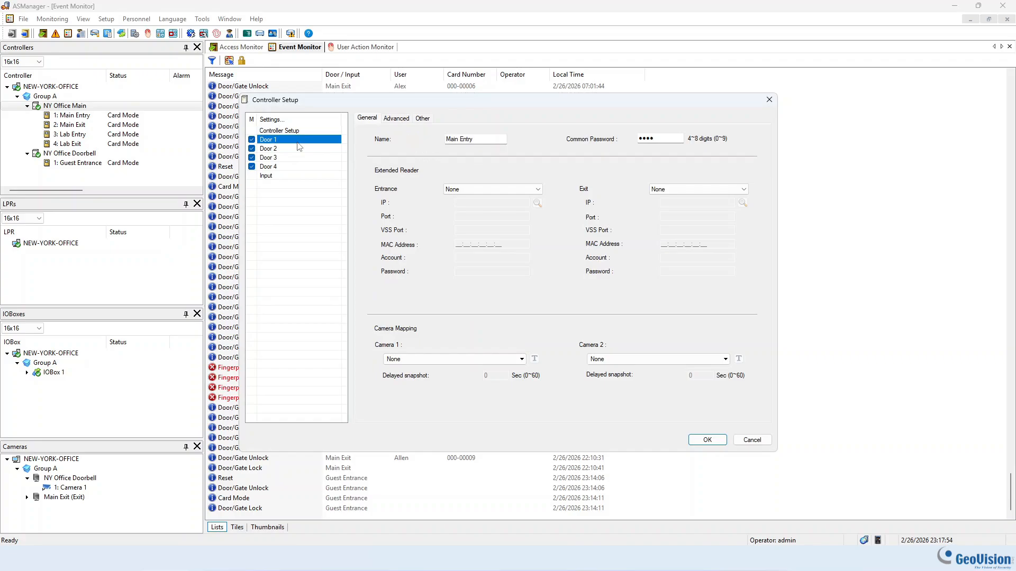
left_click(407, 122)
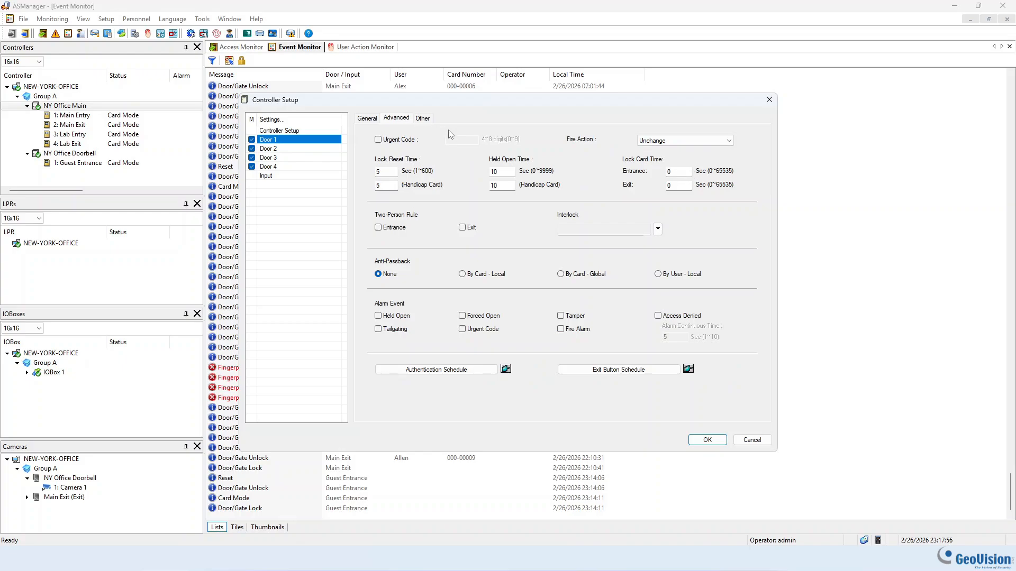
left_click(685, 141)
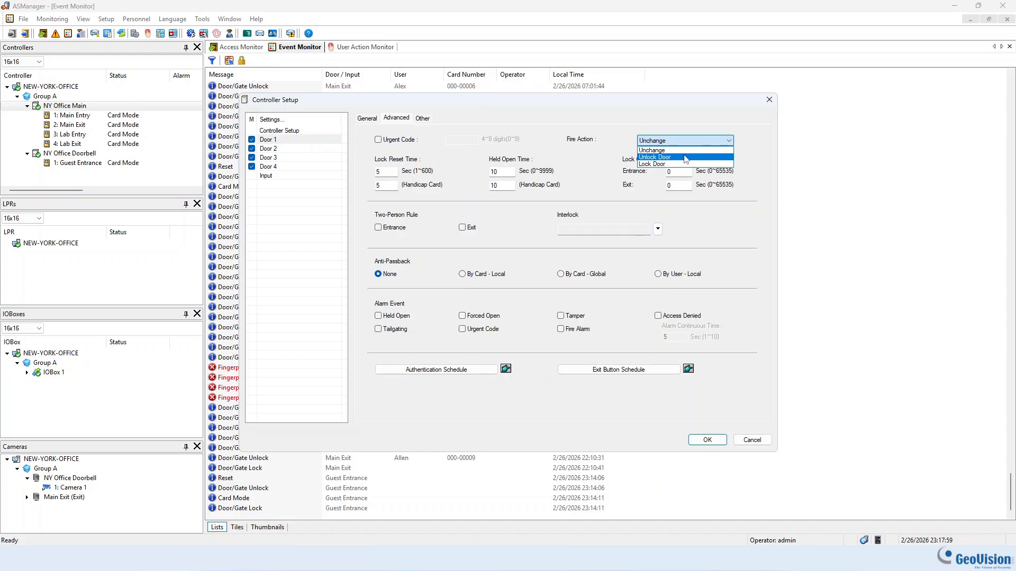
left_click(686, 158)
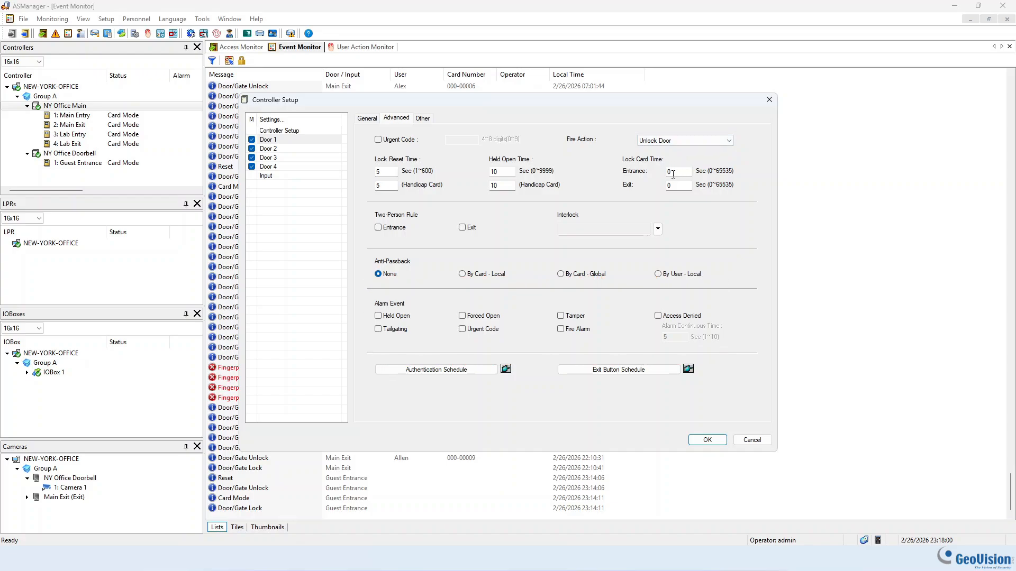
left_click(586, 331)
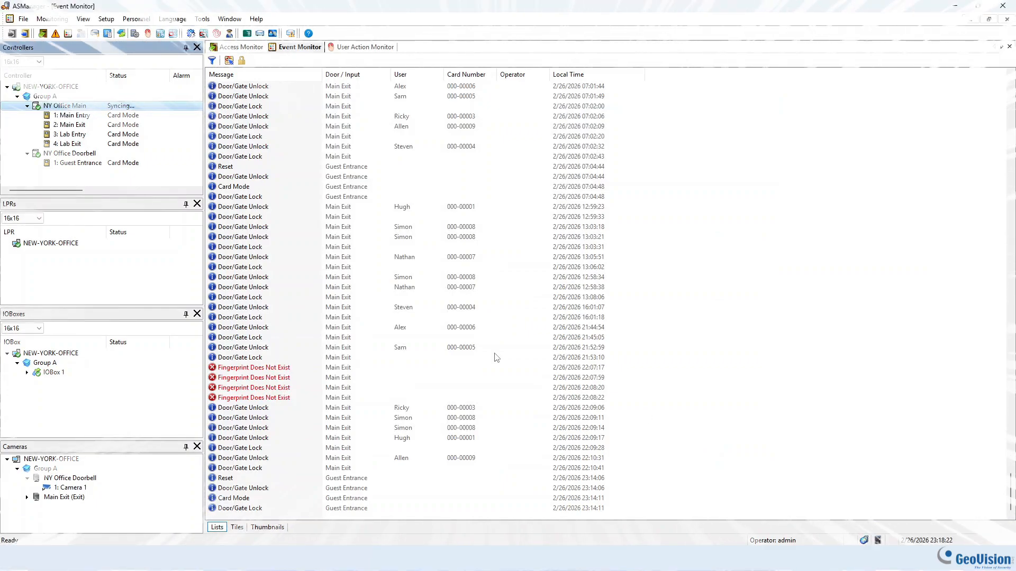
Configure the fire action for Door 1 of the NY Office Doorbell controller and save the settings.
right_click(69, 153)
left_click(214, 296)
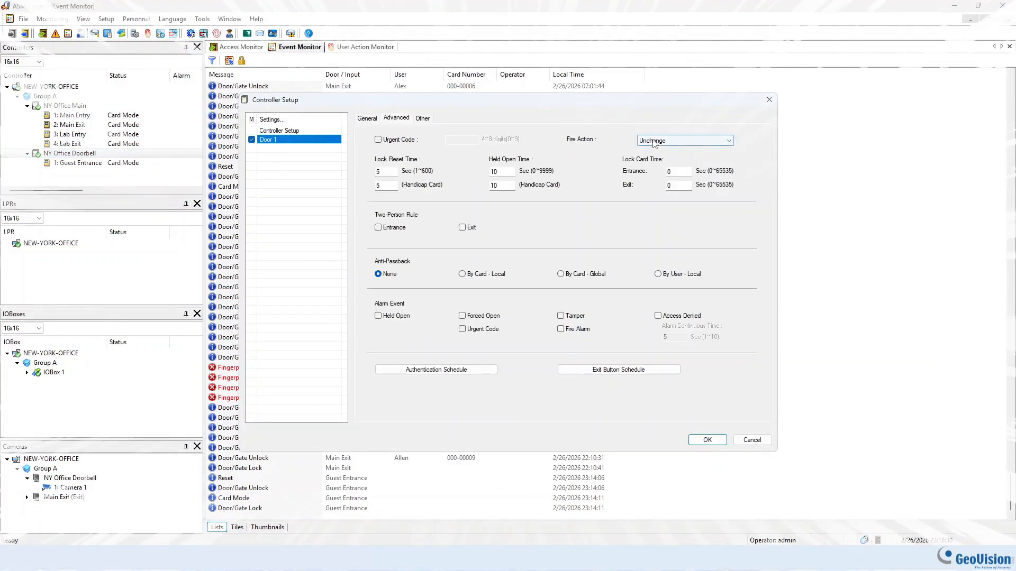
left_click(706, 439)
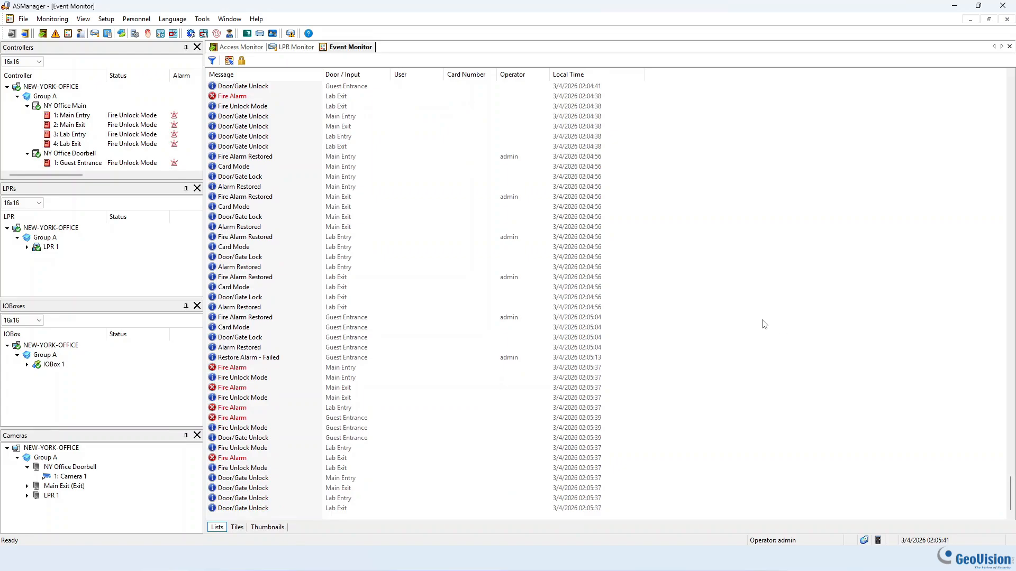
Clear all events on the NY Office Main controller without entering a reason.
left_click(134, 108)
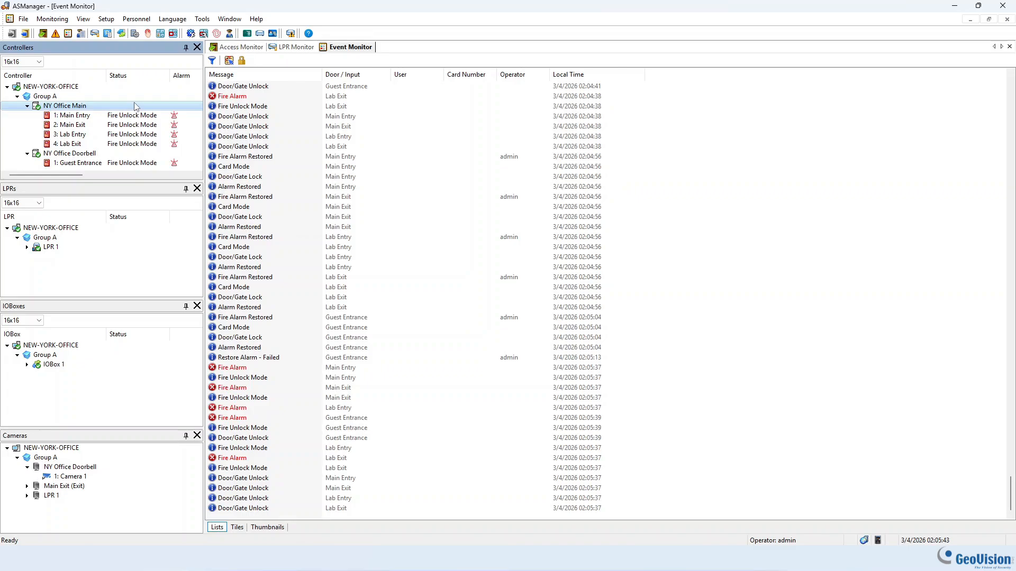
right_click(135, 110)
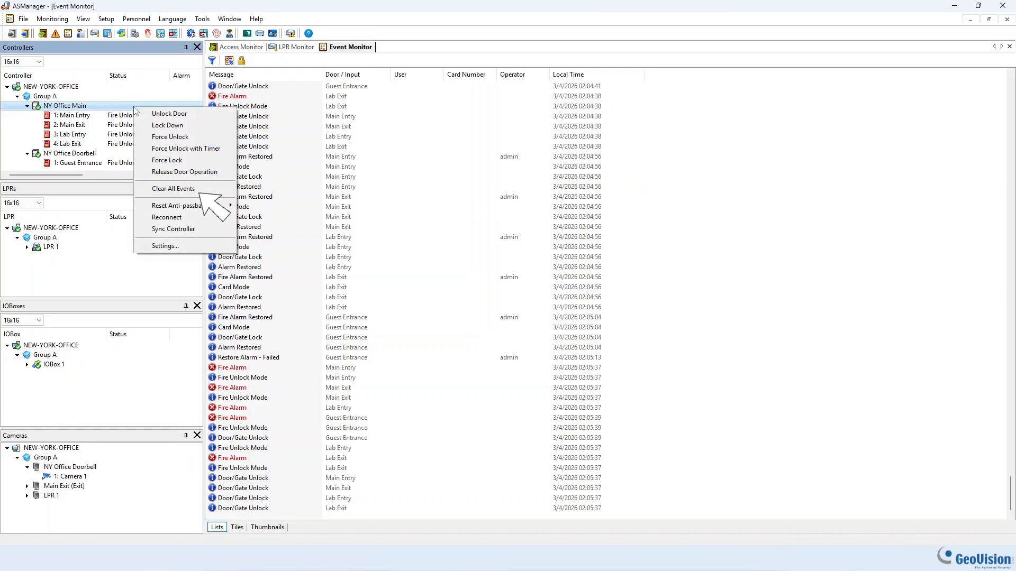
left_click(174, 189)
left_click(549, 312)
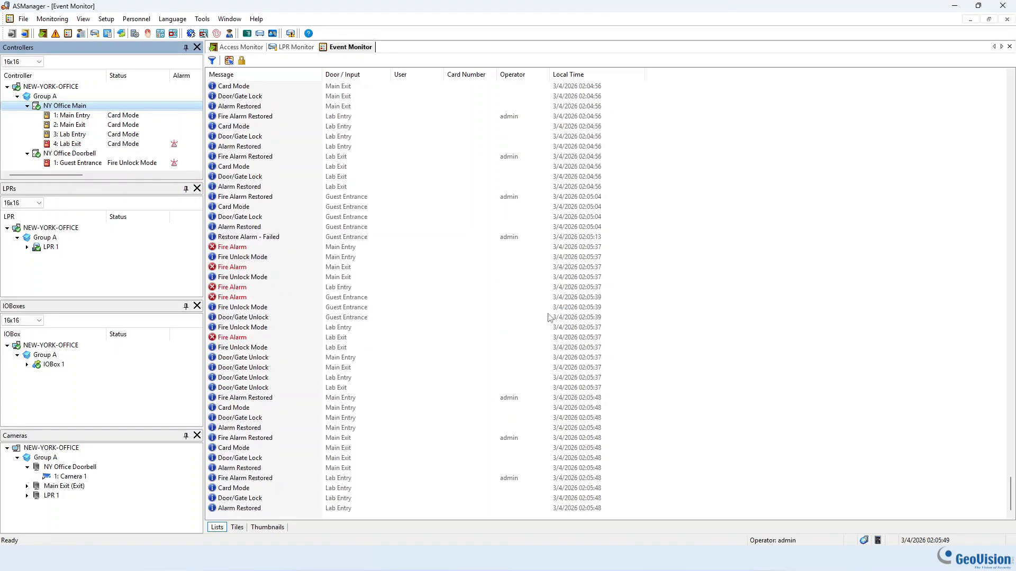
Clear all events on the NY Office Doorbell controller, leaving the reason description empty.
right_click(146, 153)
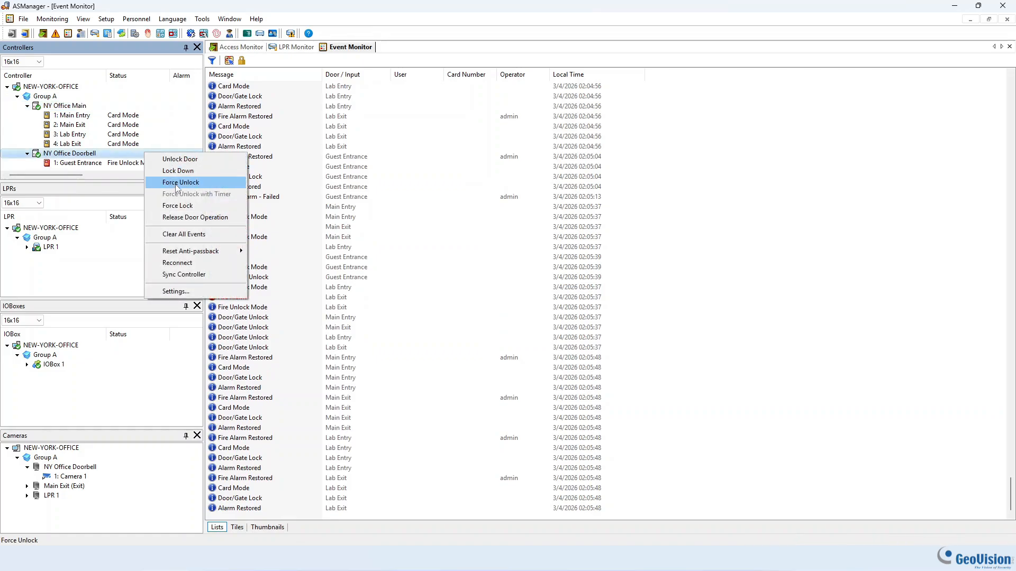
left_click(211, 236)
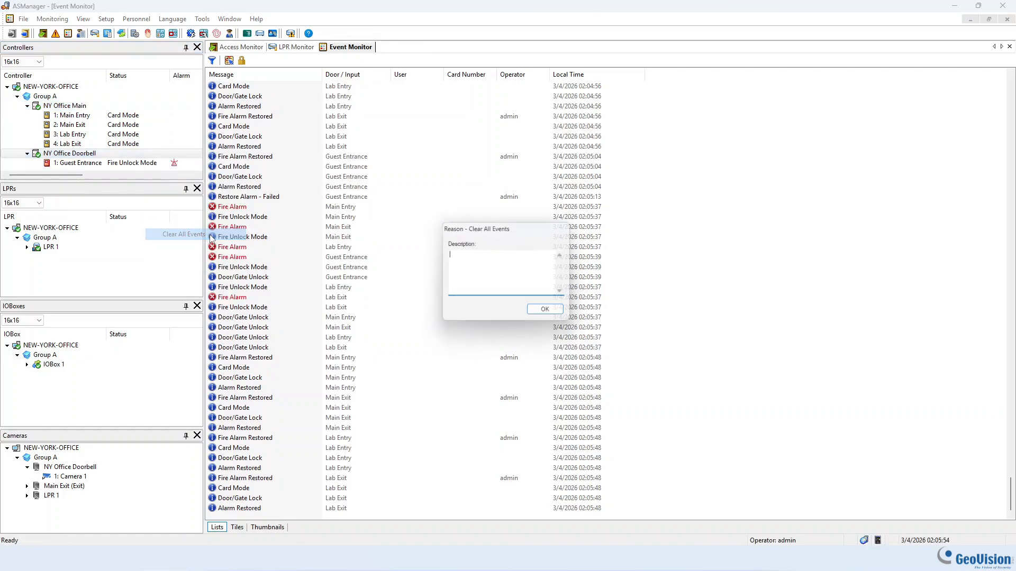
left_click(545, 310)
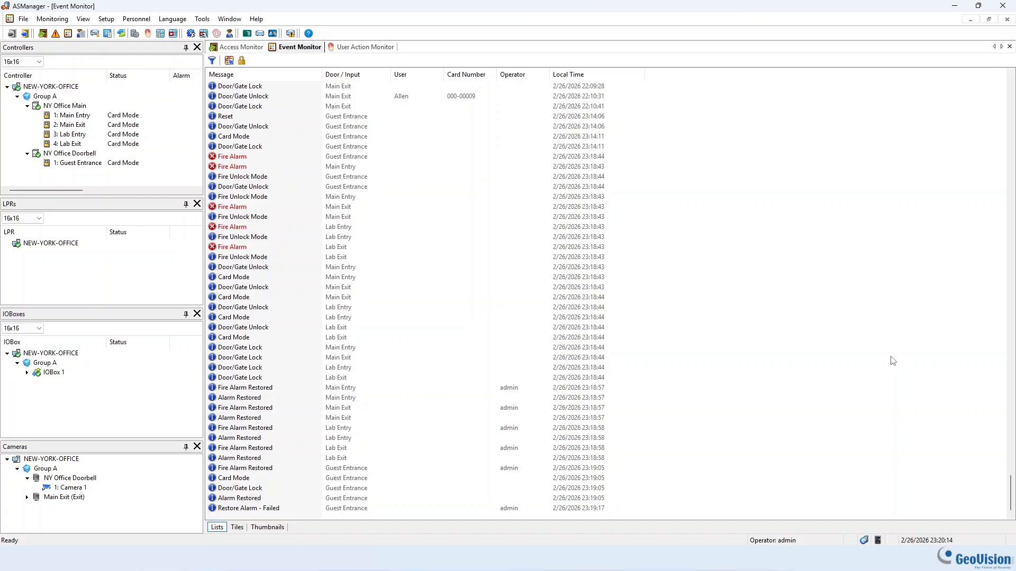
In the card list, set the privilege of the Wiegand26 card directly above the passcode entries to Clear Event and close the list.
left_click(139, 20)
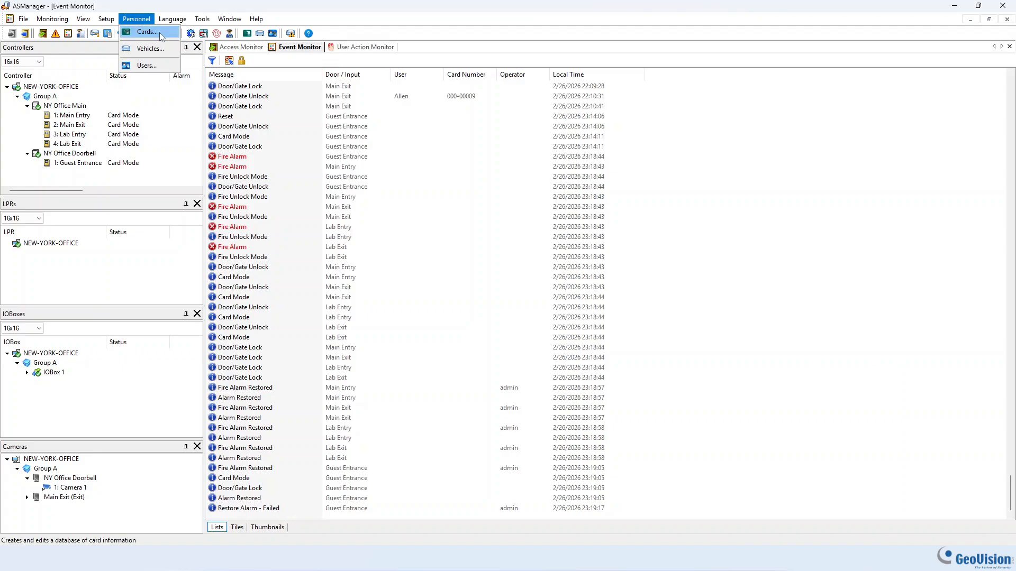
left_click(160, 33)
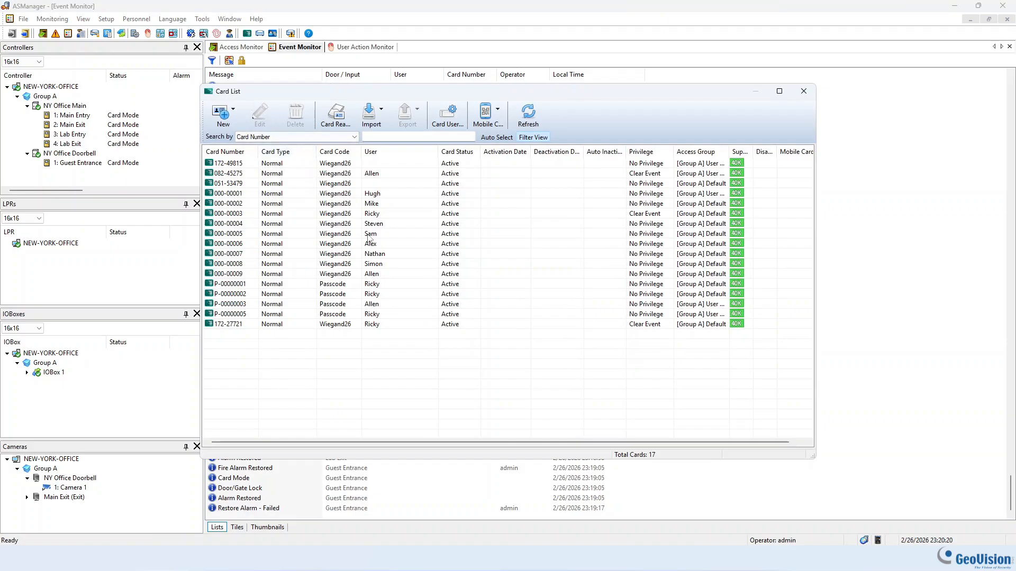
double_click(392, 274)
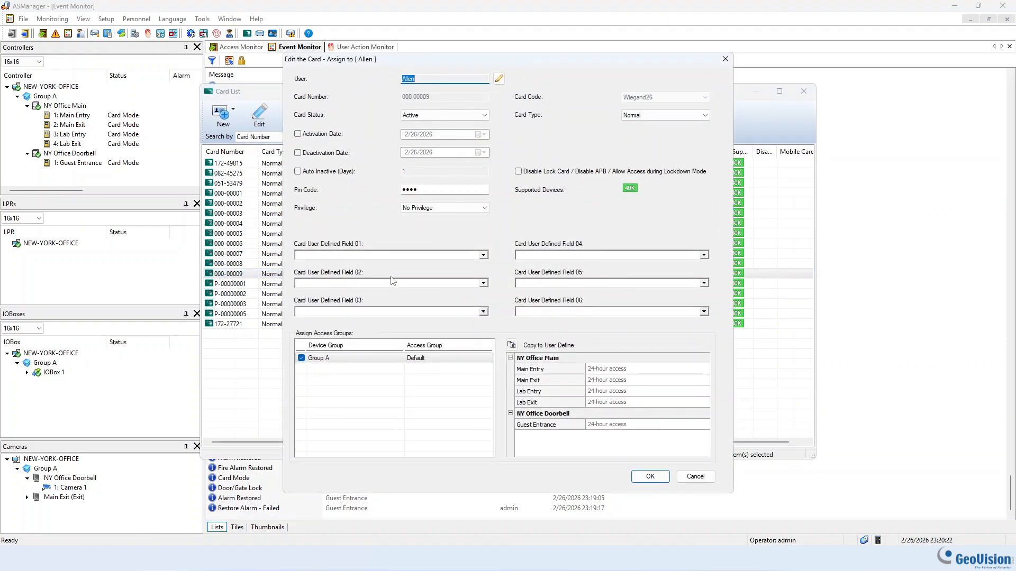
left_click(453, 209)
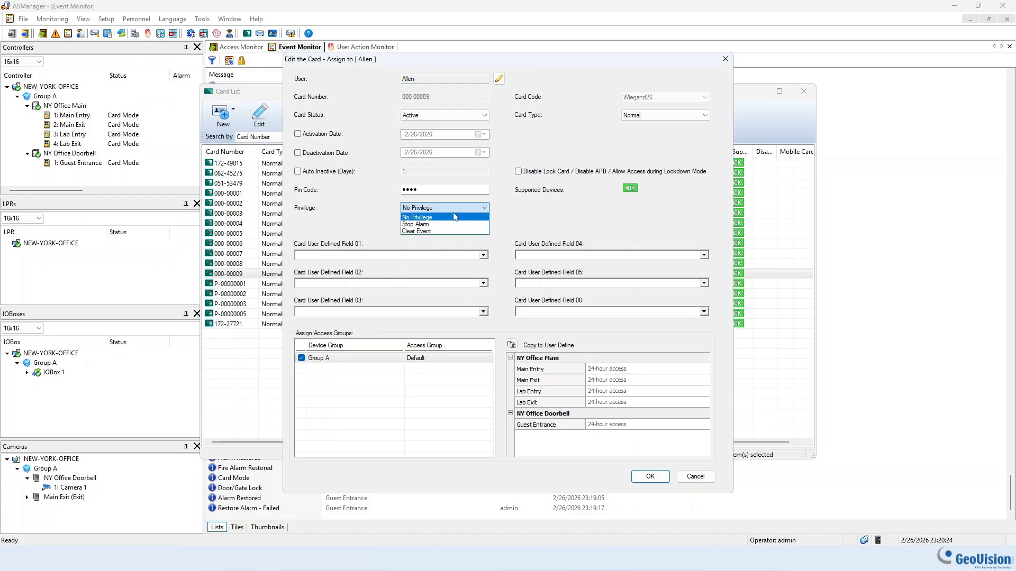
left_click(442, 232)
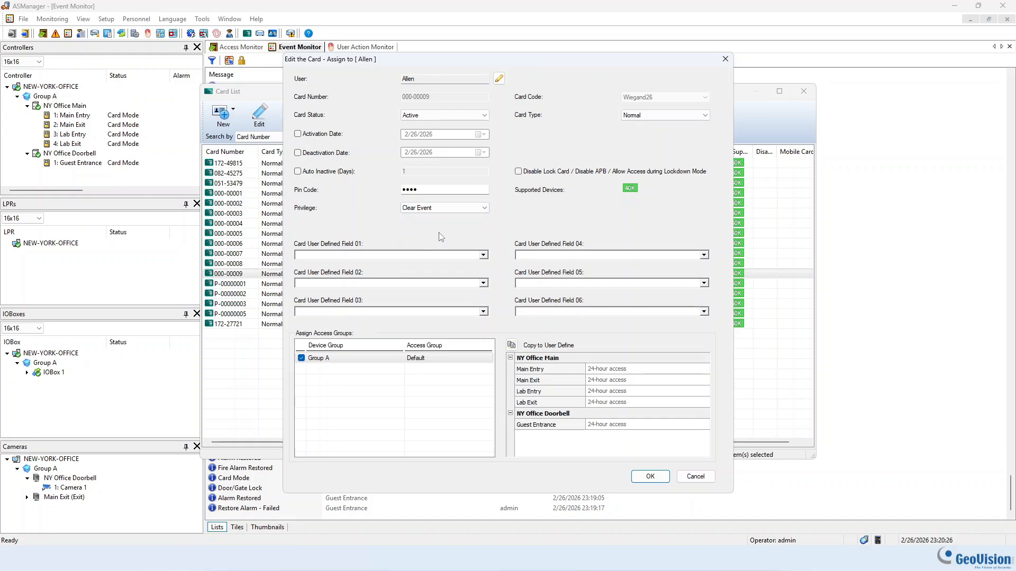
left_click(650, 476)
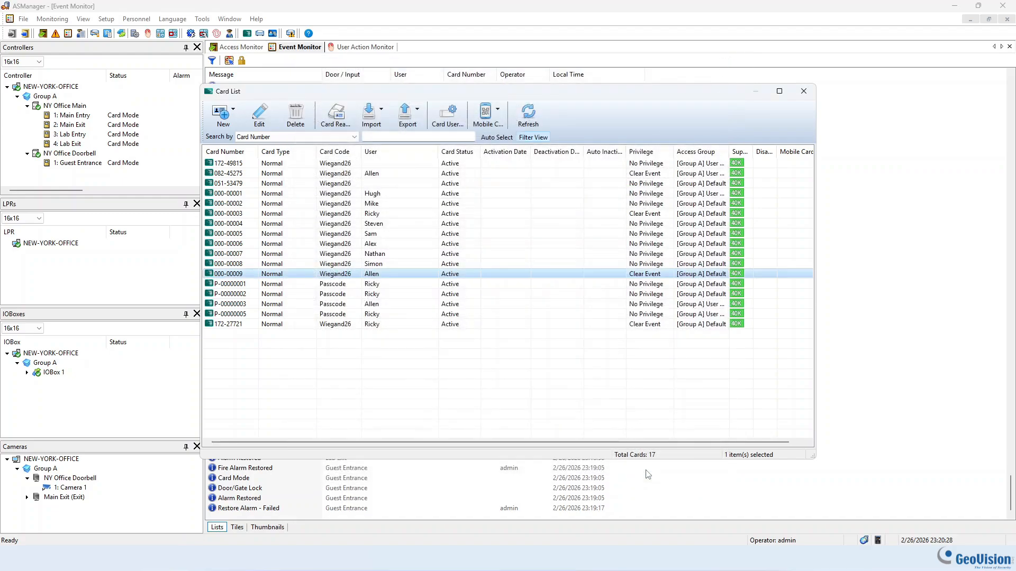
left_click(802, 93)
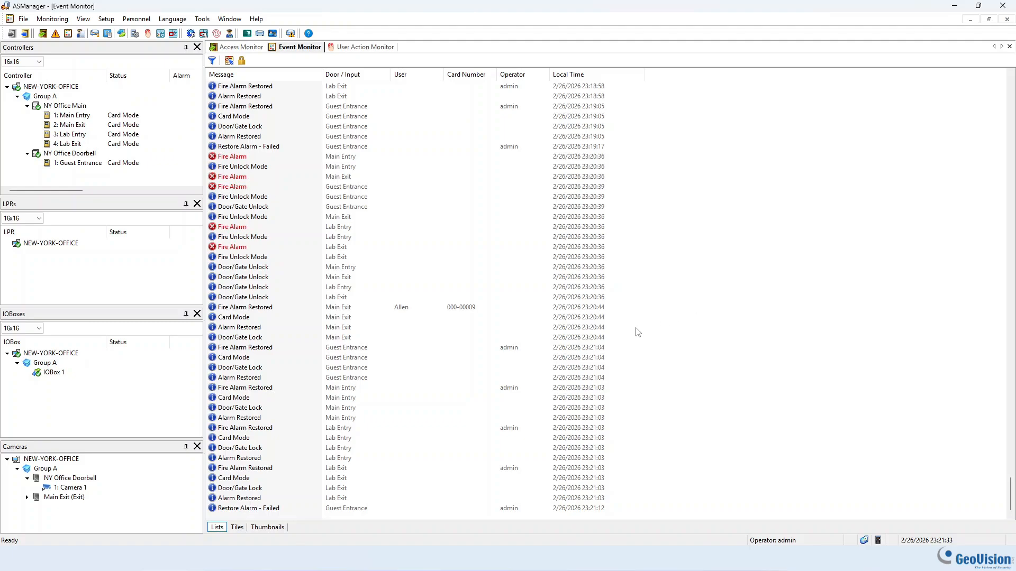
Open the setup of IOBox 1 and enable Input 1 in its I/O configuration.
left_click(55, 375)
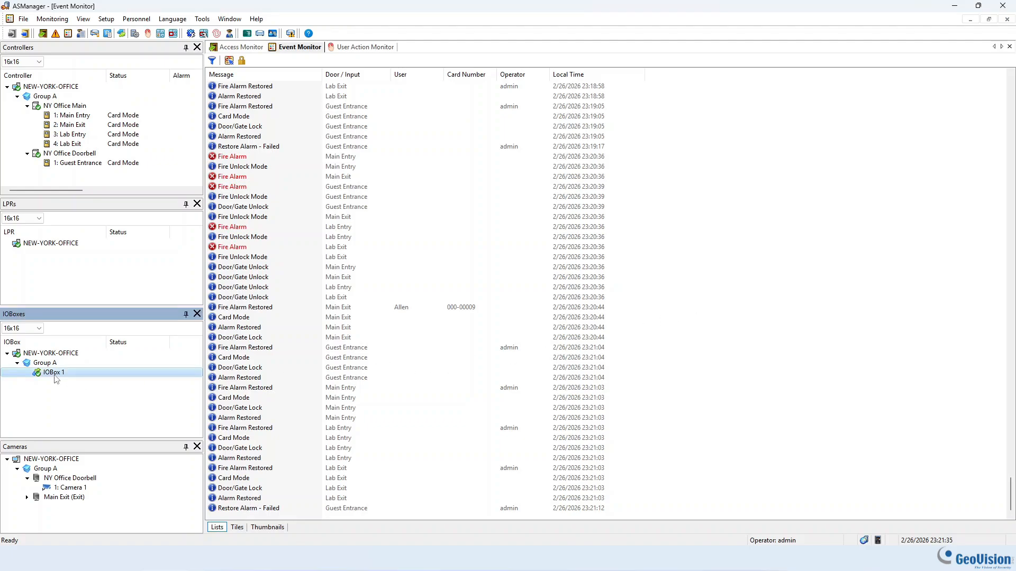
right_click(55, 378)
left_click(84, 398)
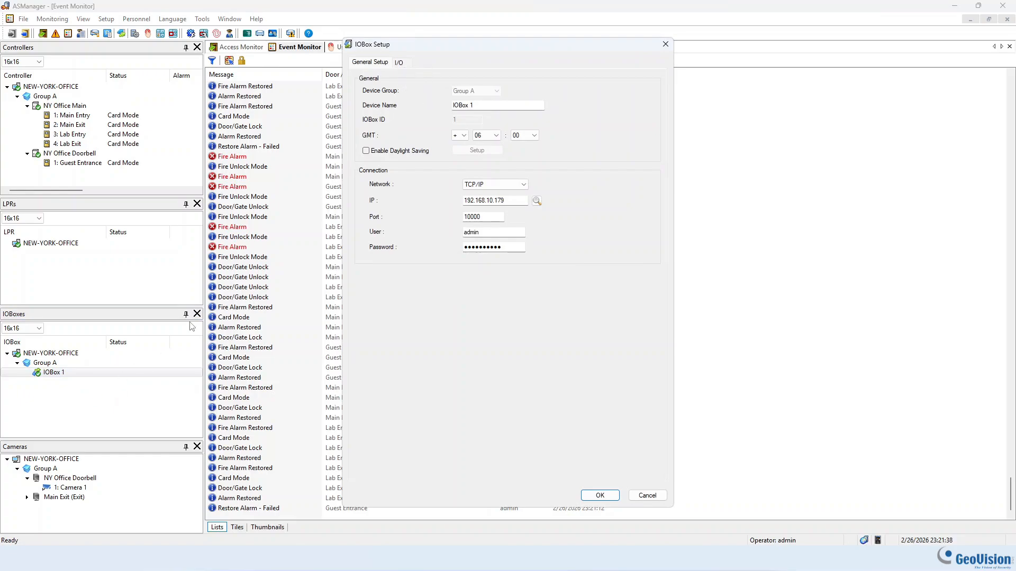
left_click(411, 64)
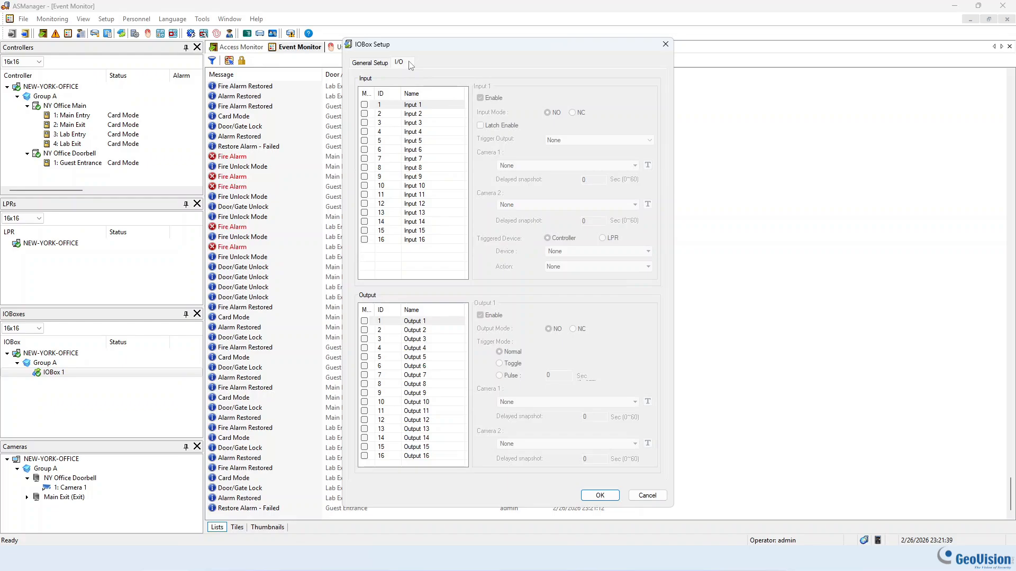
left_click(365, 105)
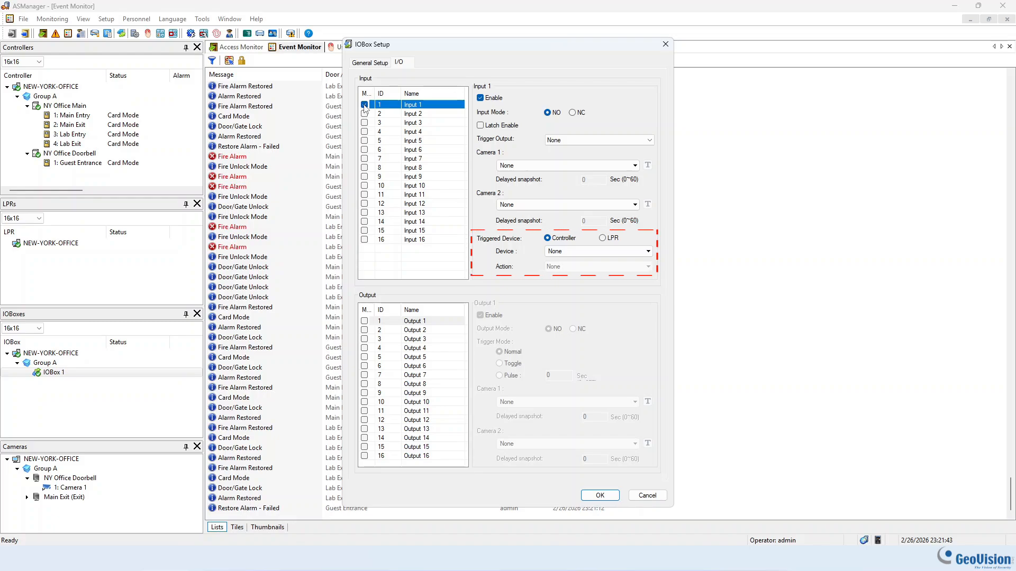
Make Input 1 trigger the Clear All Events action on All Controllers (Group A) and save the IOBox setup.
left_click(612, 254)
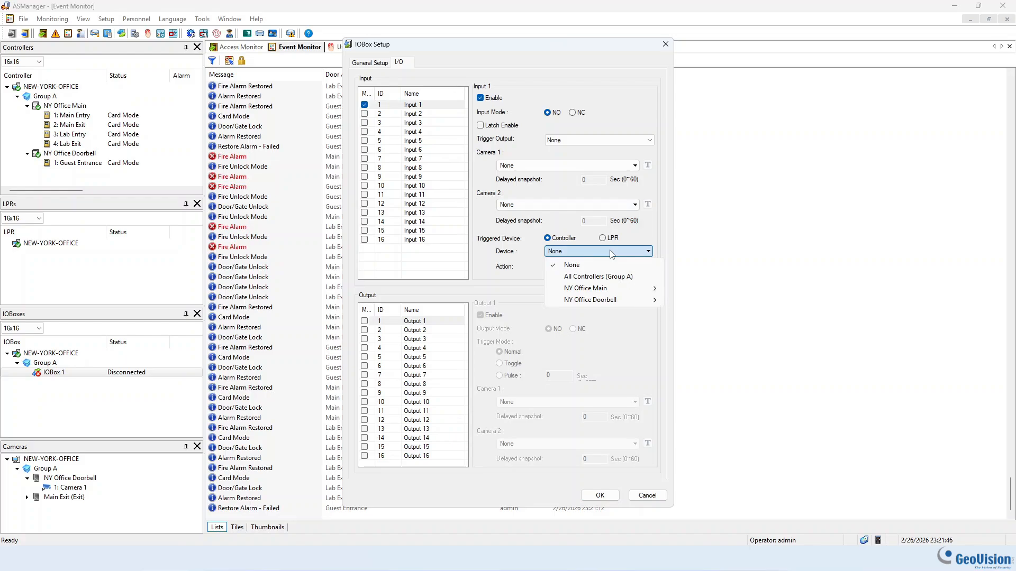
left_click(613, 276)
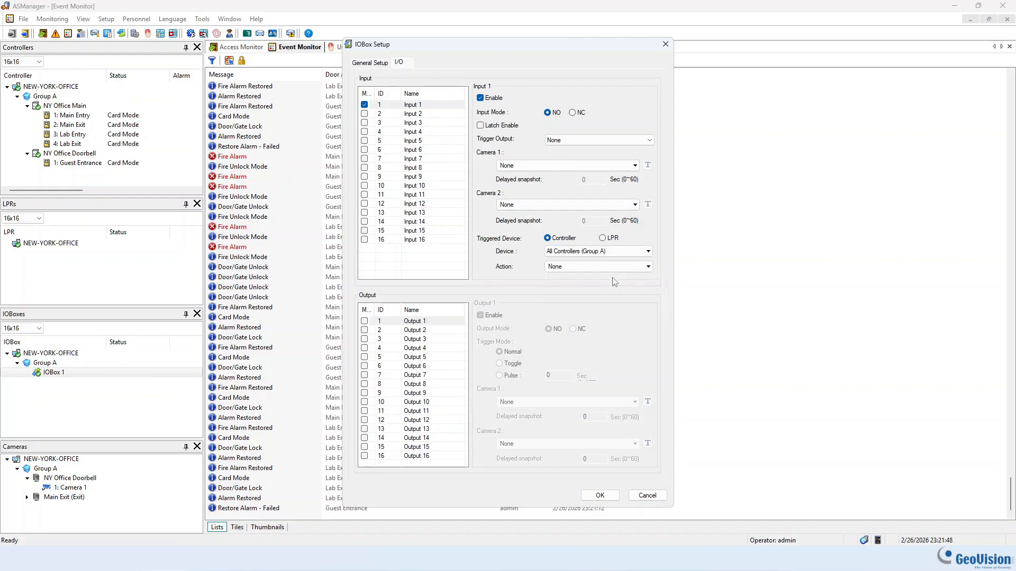
left_click(616, 267)
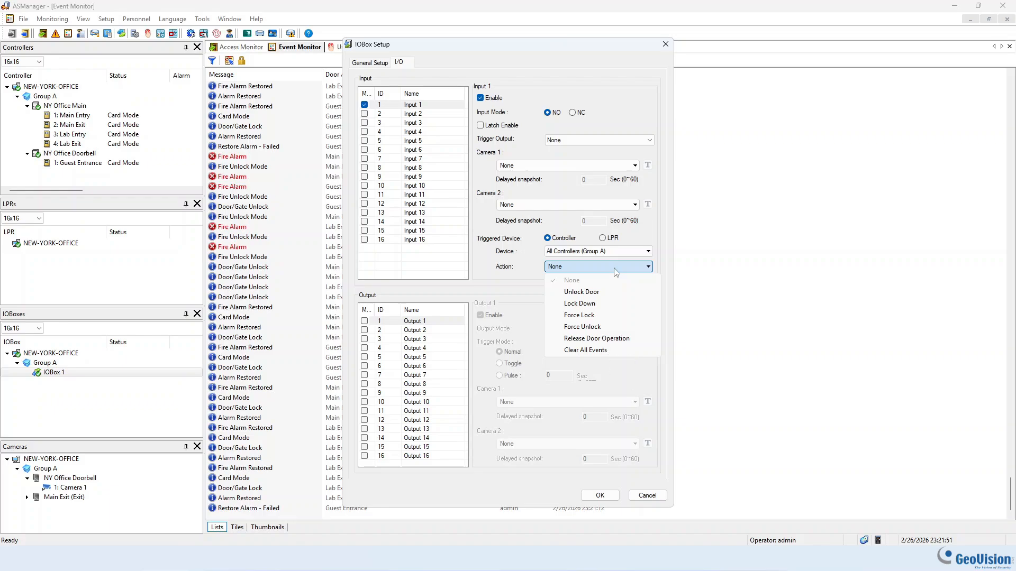
left_click(613, 352)
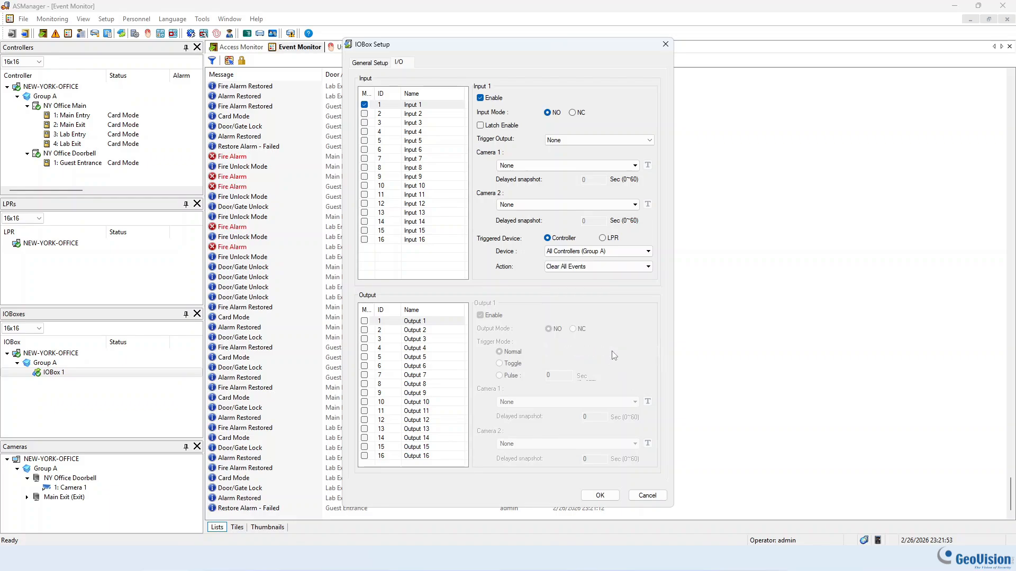
left_click(613, 497)
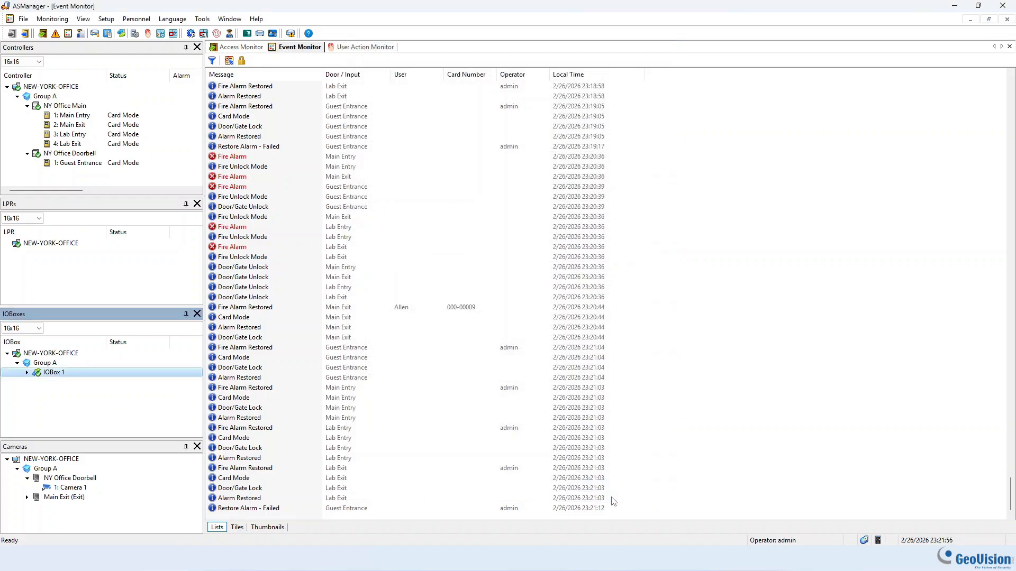